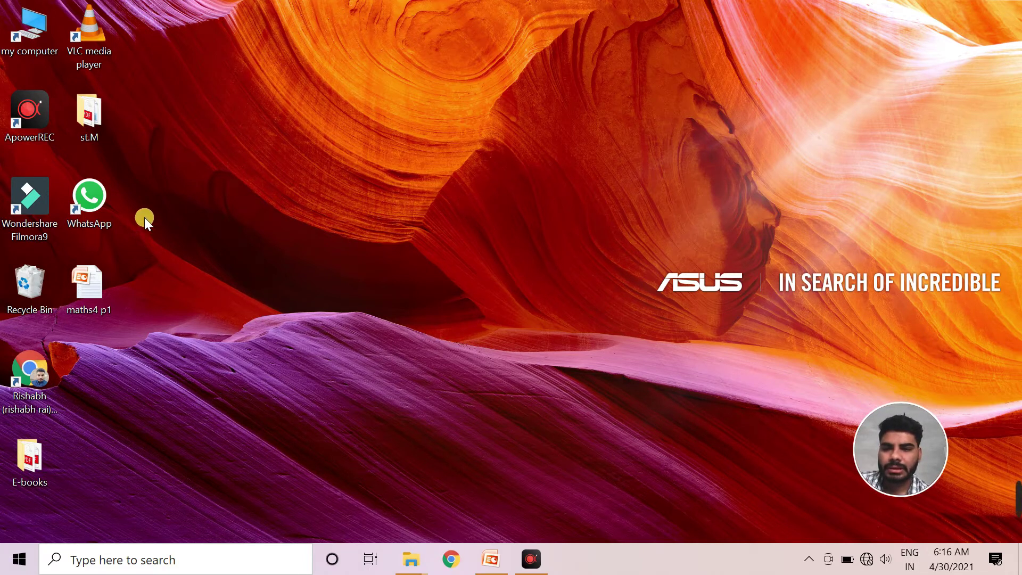
Select WhatsApp, then my computer, then all ten desktop icons with Ctrl+A.
click(102, 194)
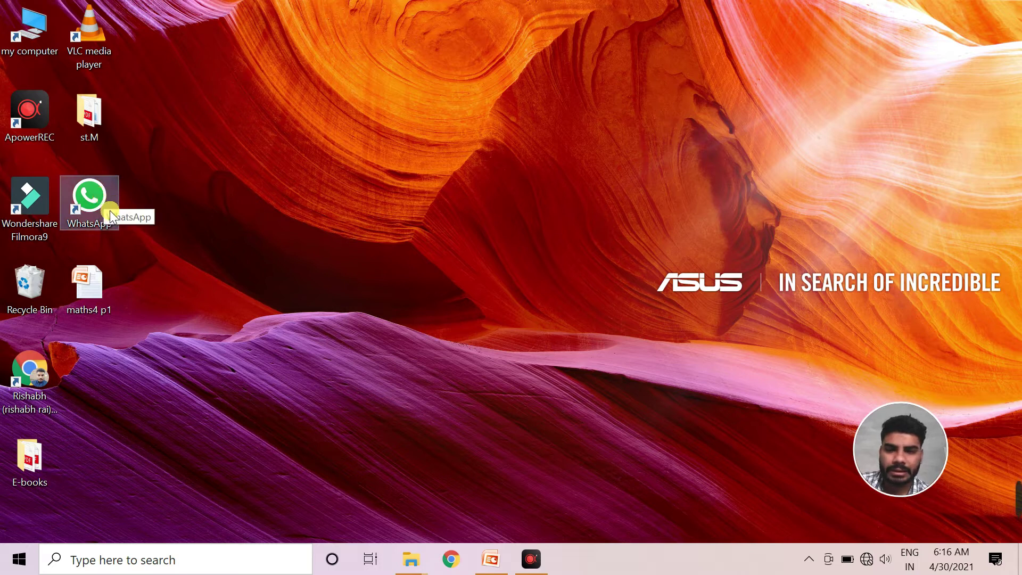
click(283, 167)
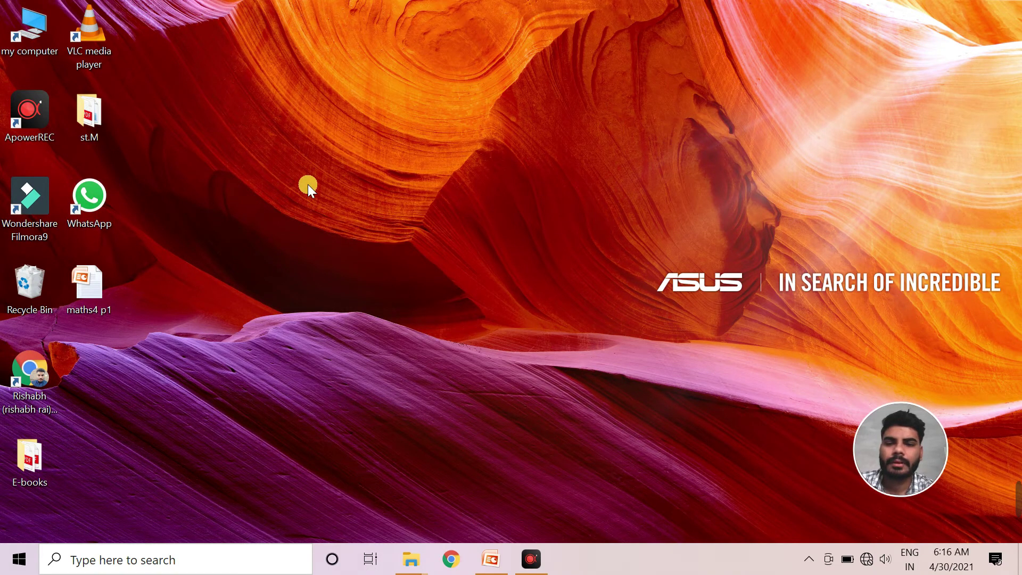
click(53, 45)
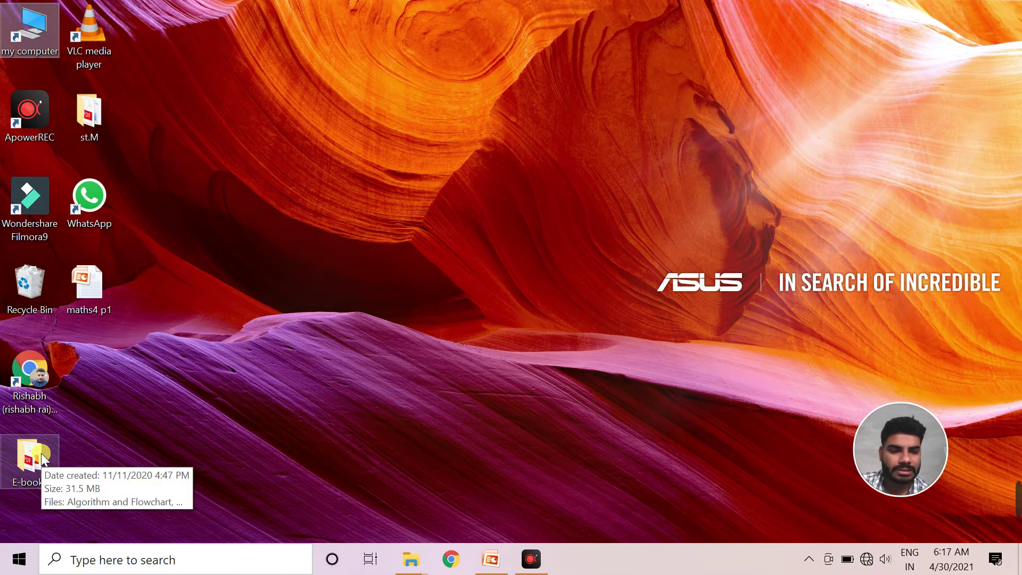
key(ctrl+a)
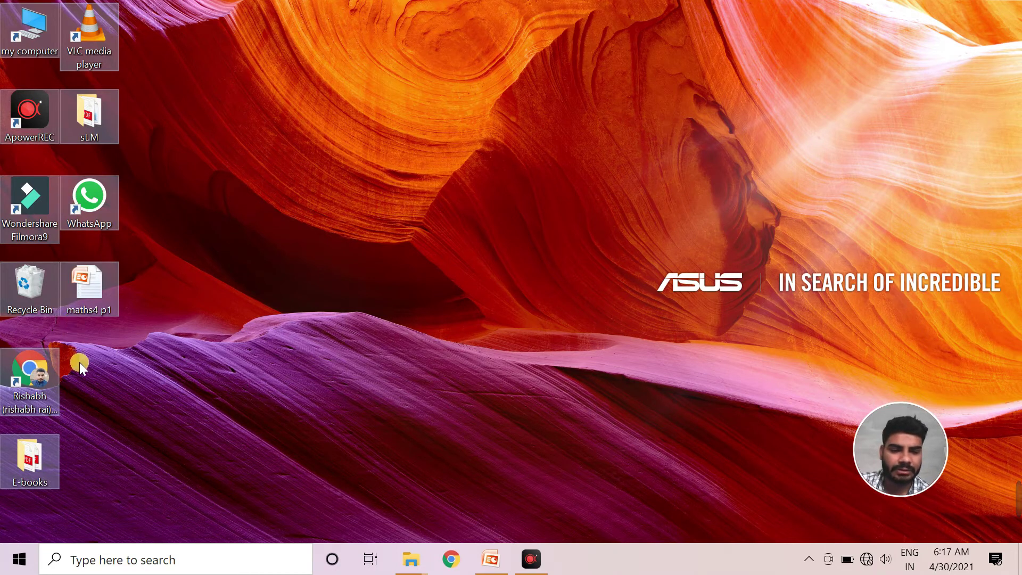
Multi-select the VLC, Chrome and Recycle Bin shortcuts, then deselect them on the empty desktop.
click(289, 243)
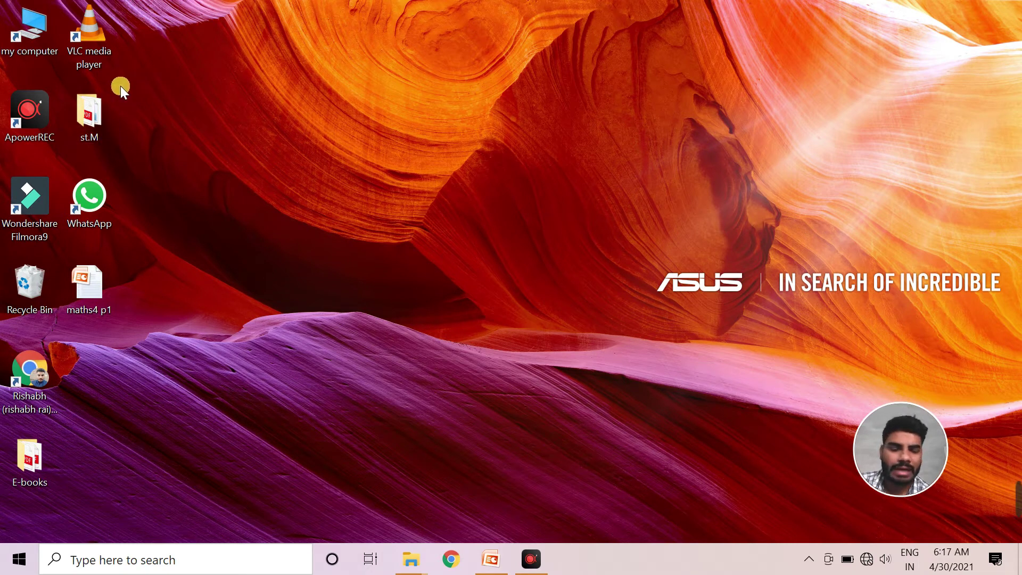
click(107, 49)
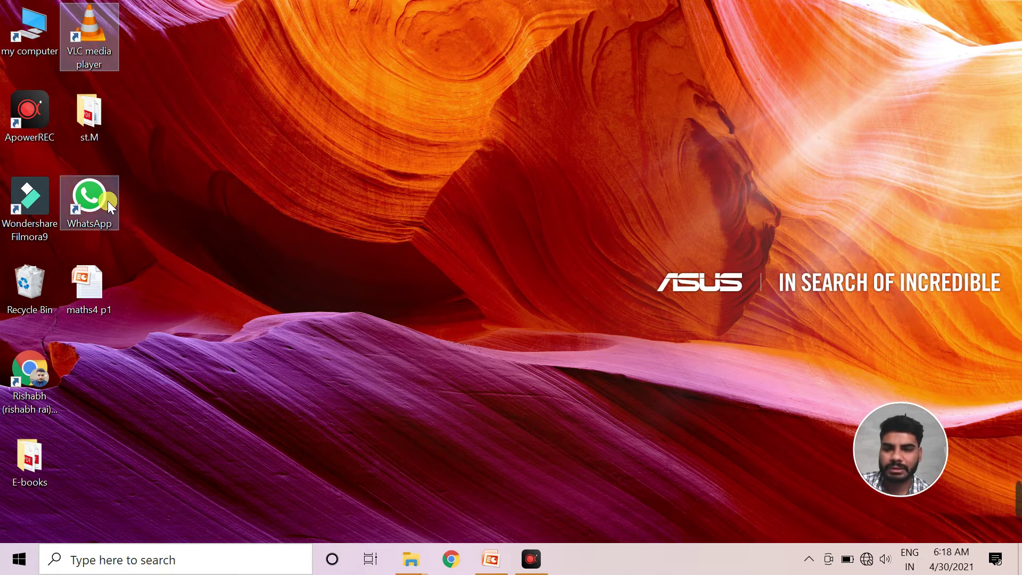
ctrl+click(38, 362)
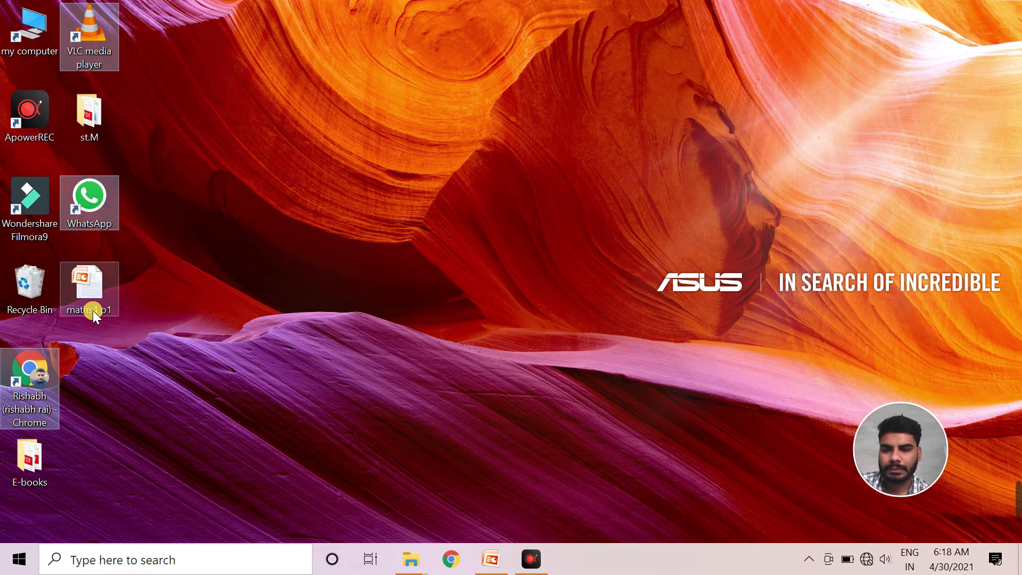
ctrl+click(30, 287)
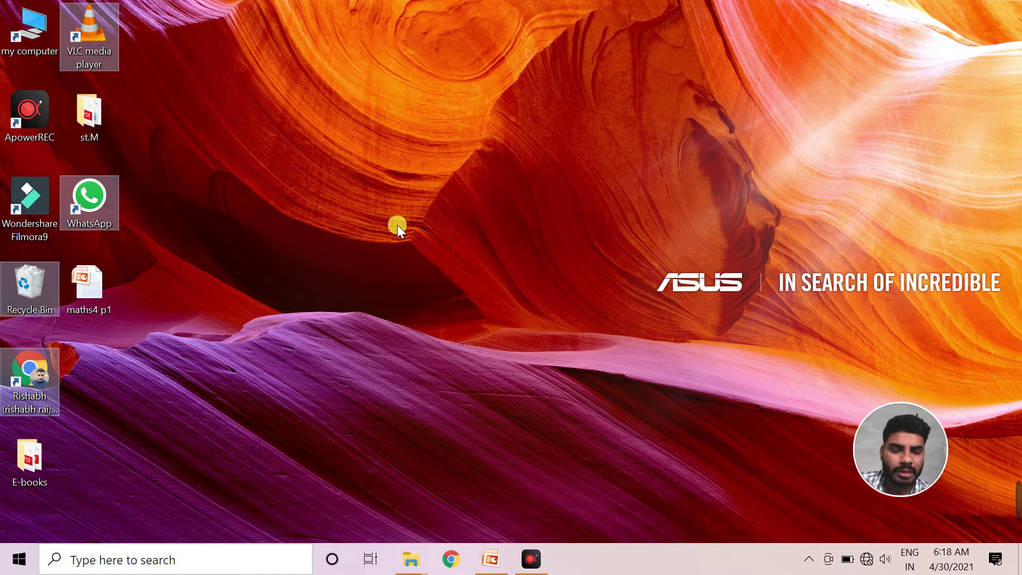
click(573, 225)
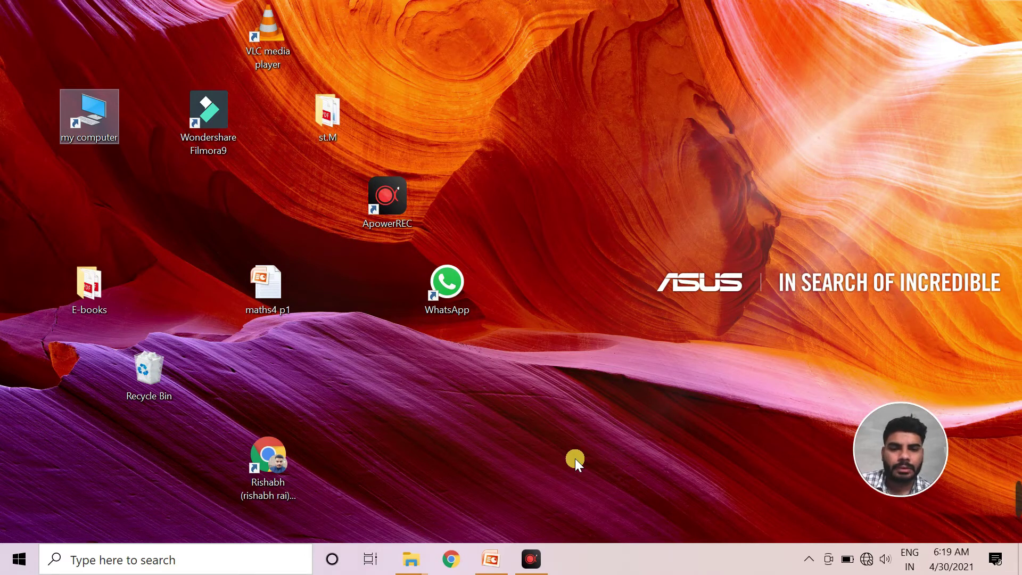
Turn on Auto arrange icons from the desktop's View menu.
right_click(573, 164)
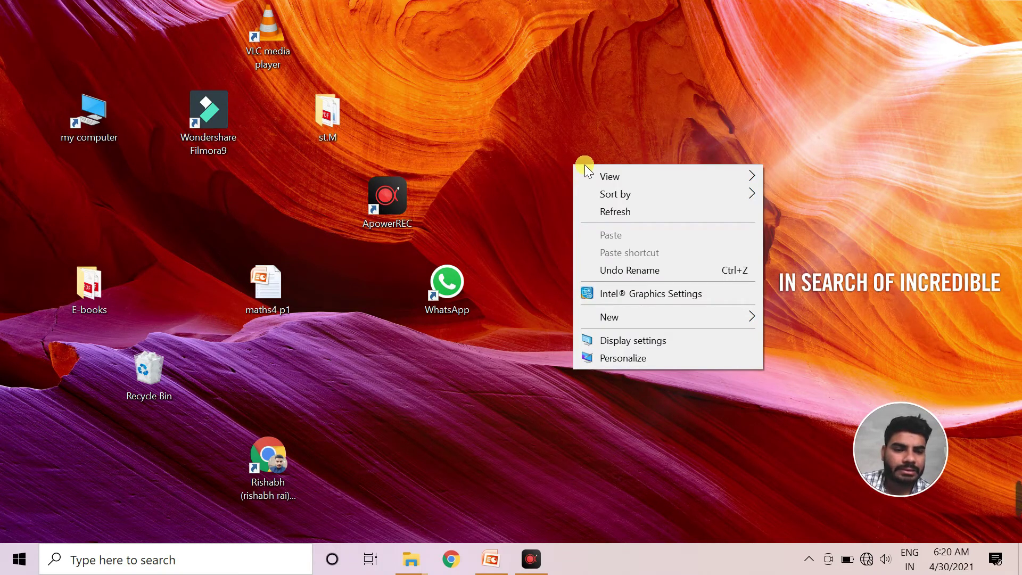
mouse_move(642, 175)
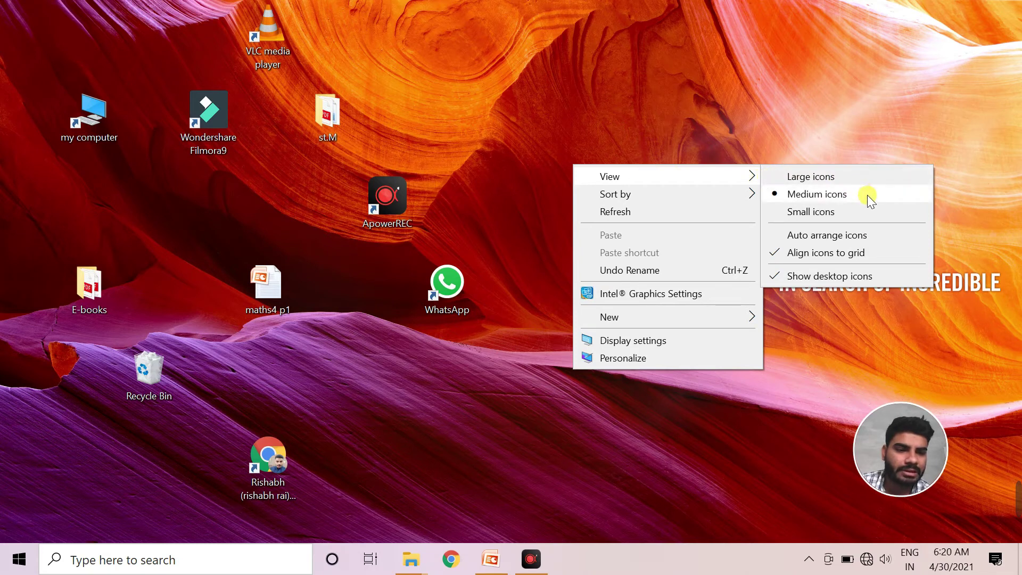
click(878, 236)
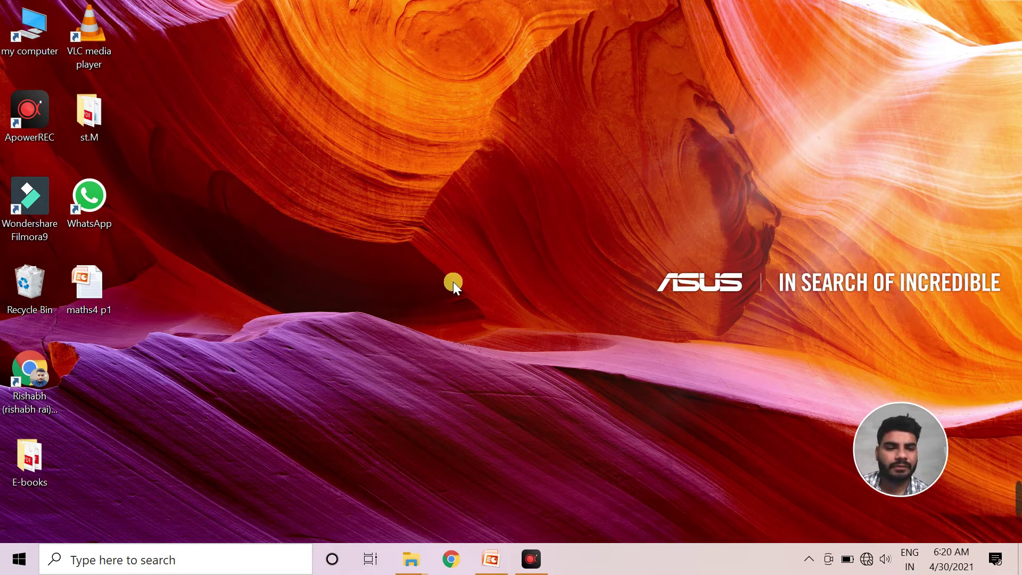
right_click(426, 248)
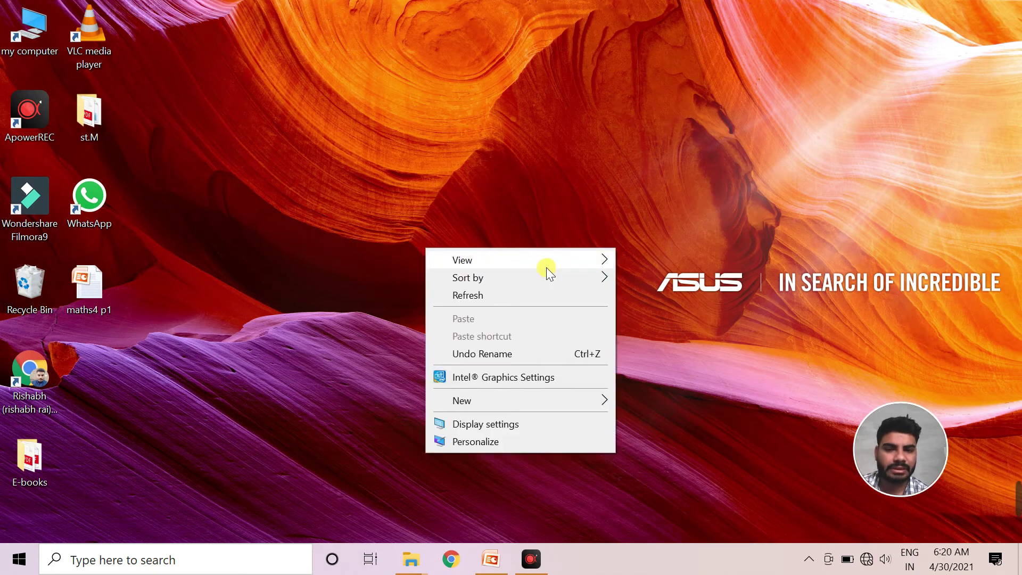
mouse_move(569, 267)
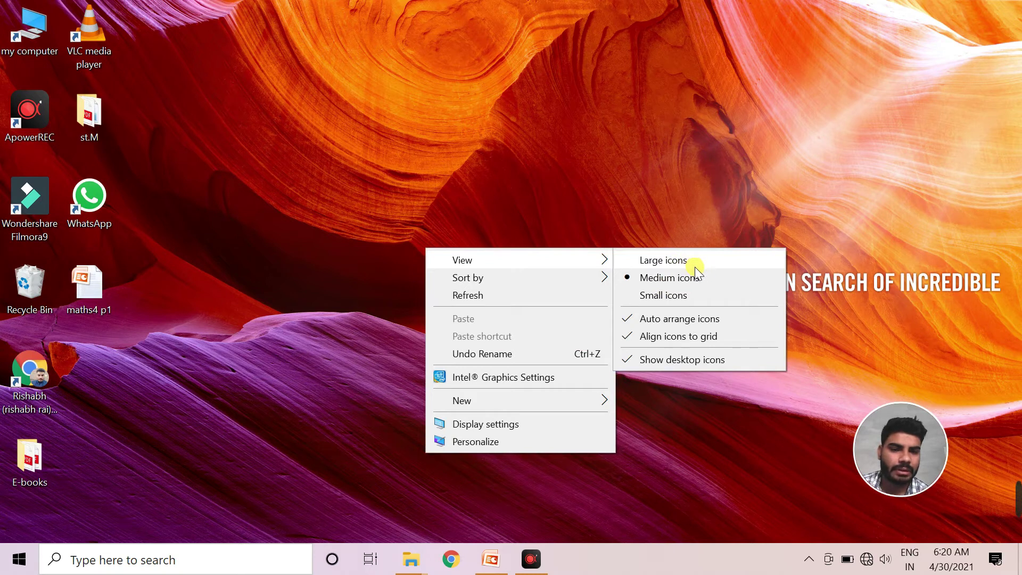
click(691, 296)
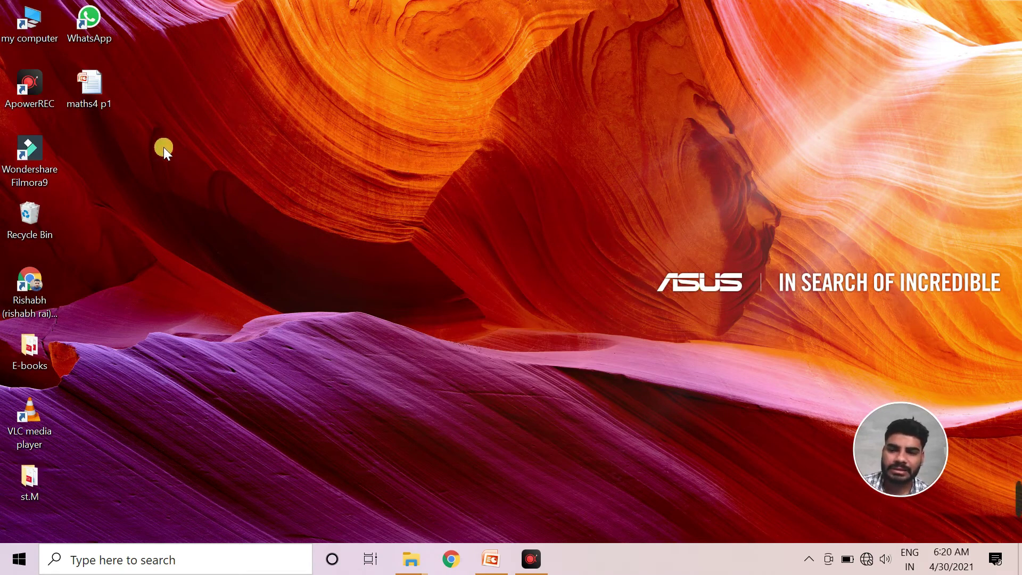
right_click(433, 236)
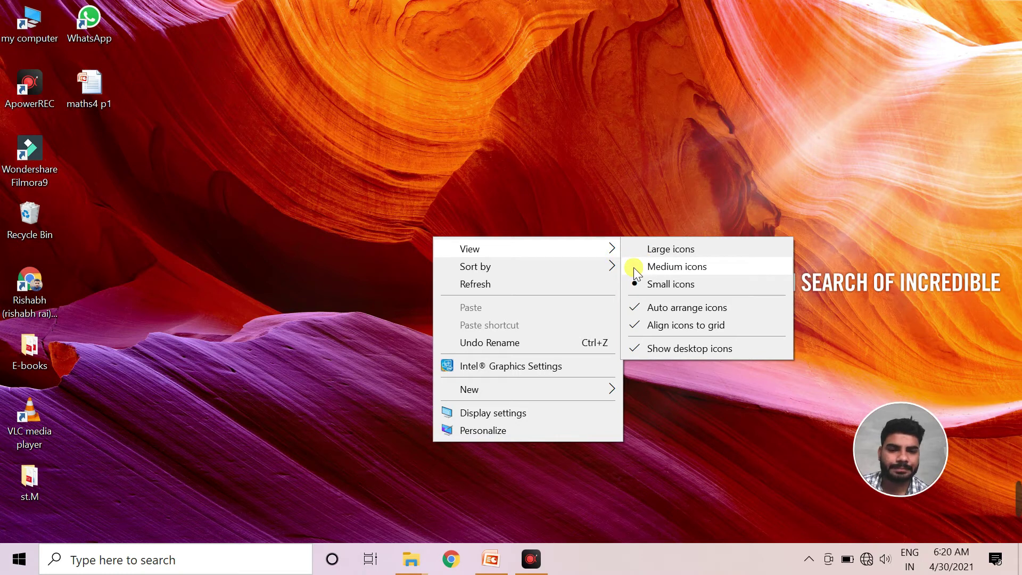
click(634, 267)
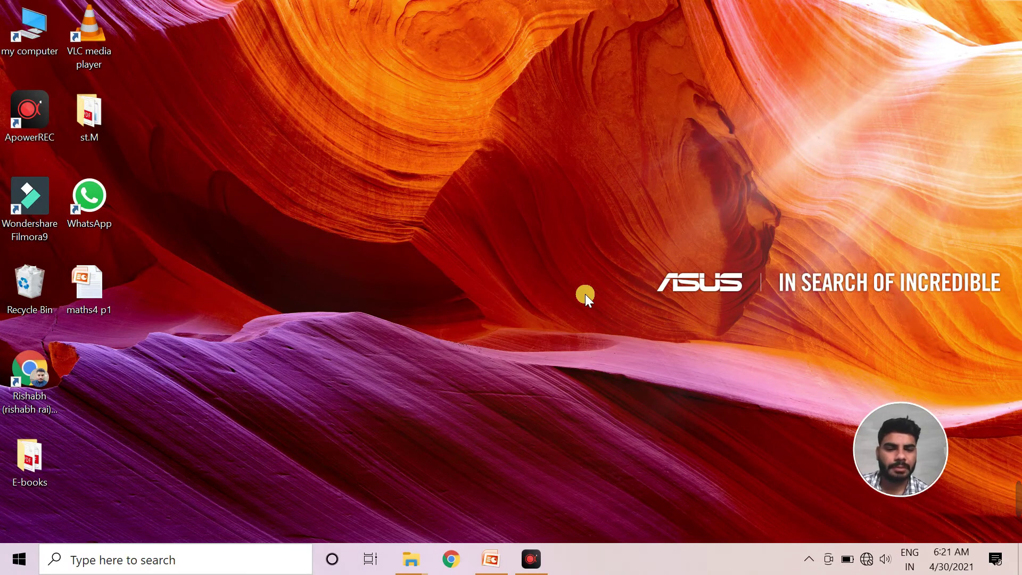
Set the default blue Windows picture as the desktop background via Personalize, then close Settings.
right_click(557, 292)
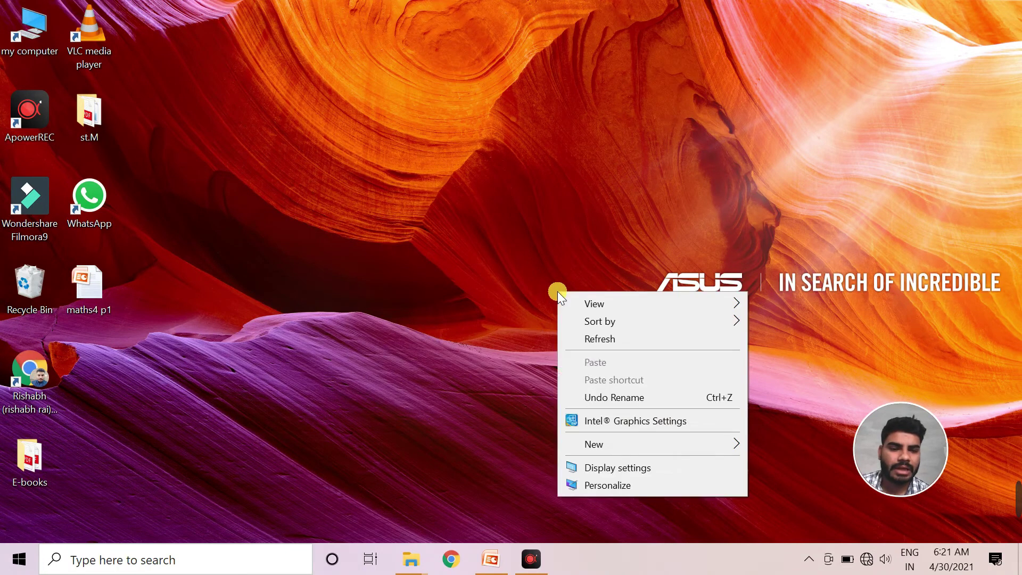
click(615, 484)
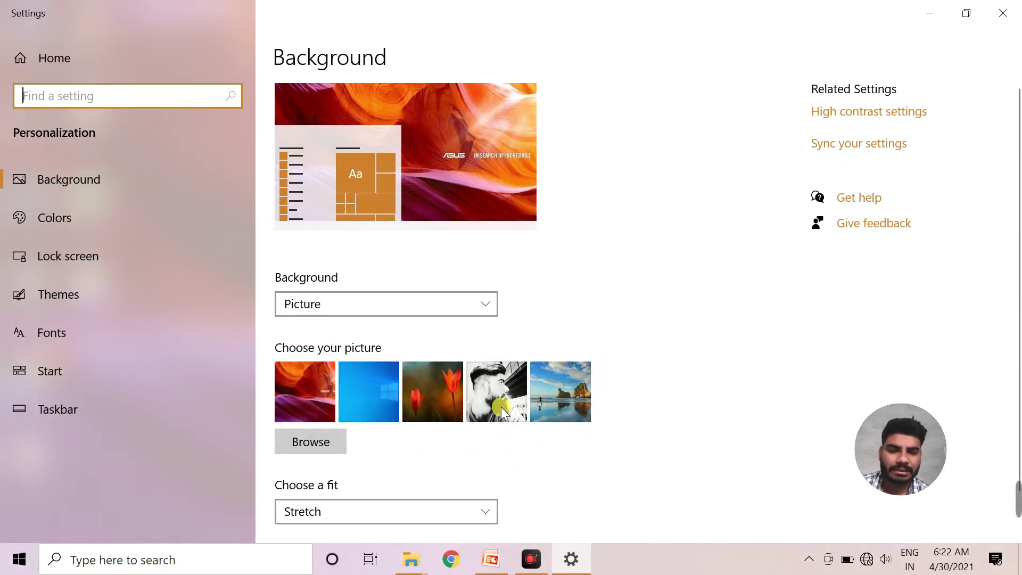
click(361, 393)
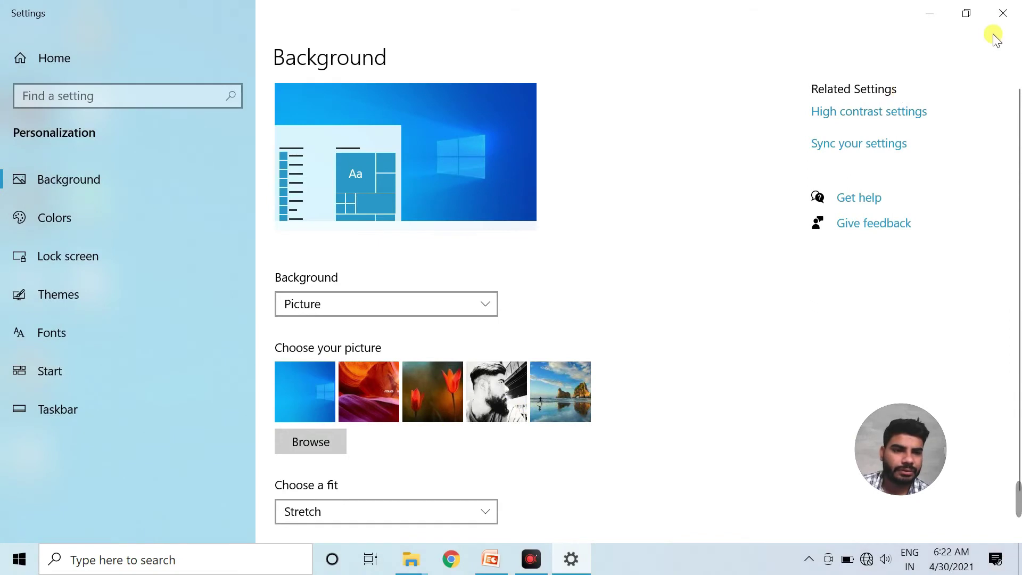
click(1001, 14)
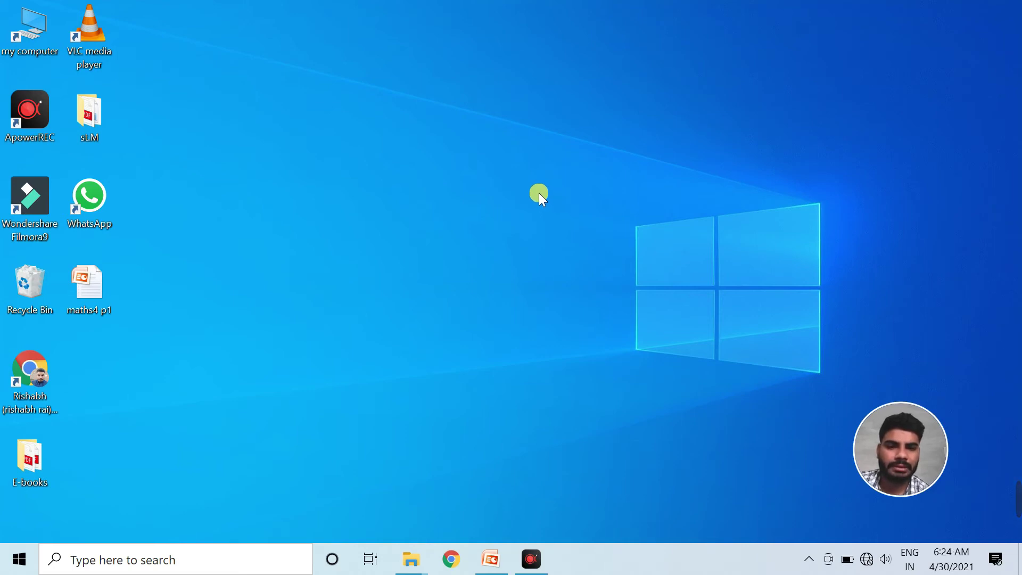
Search Personalize settings for 'screen saver' and open Change screen saver.
right_click(539, 193)
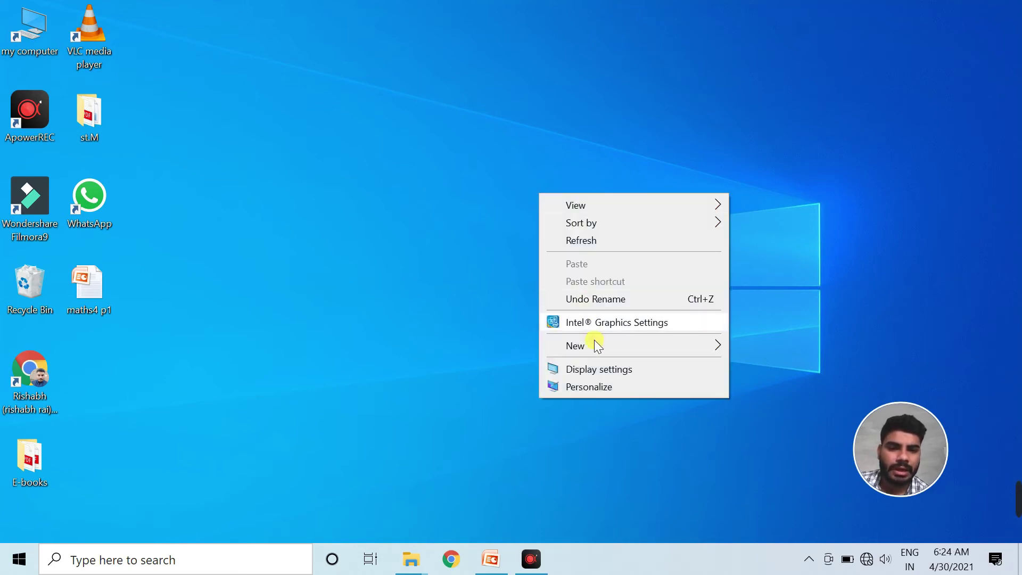
click(609, 387)
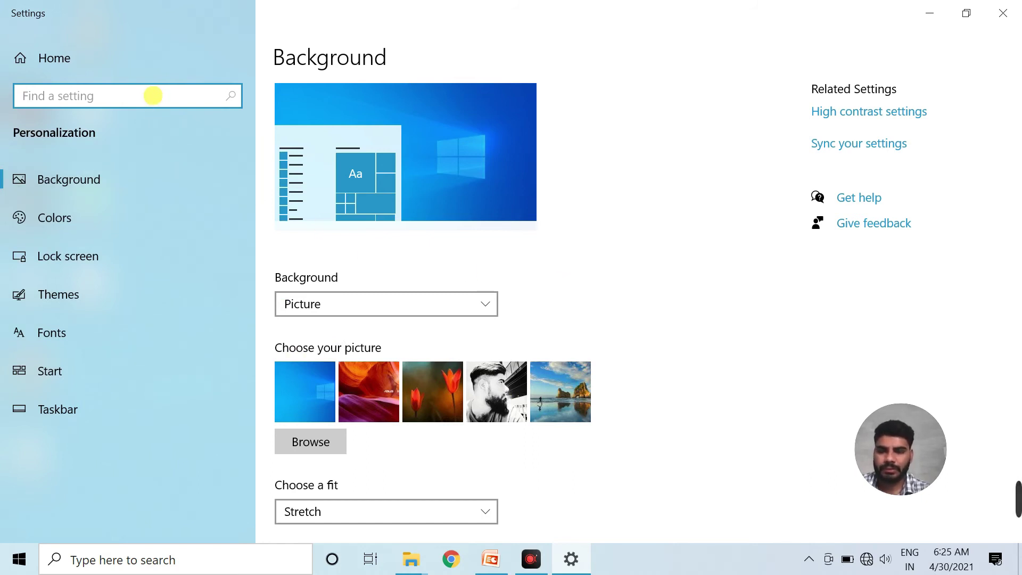
text(screen)
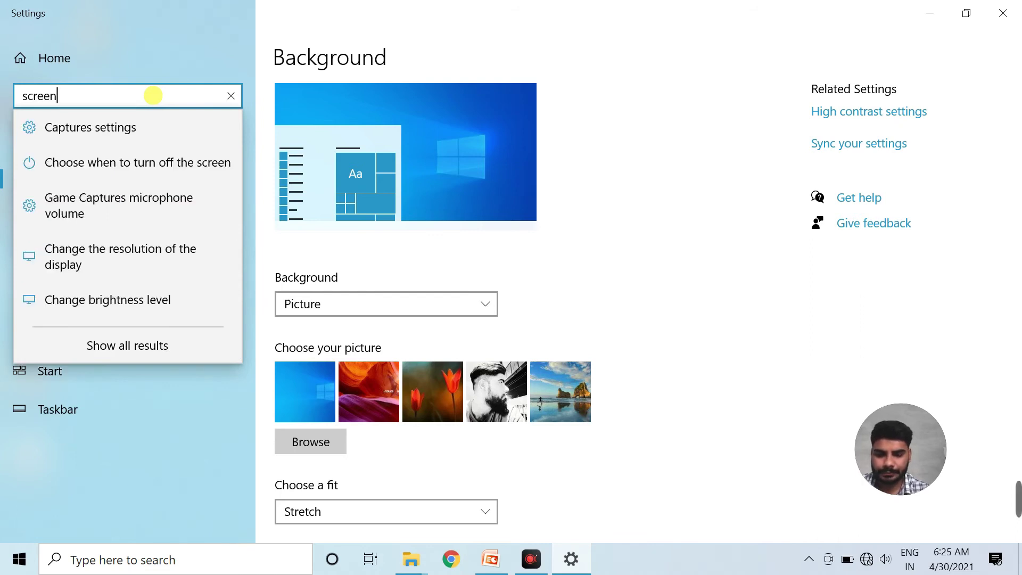
text( saver)
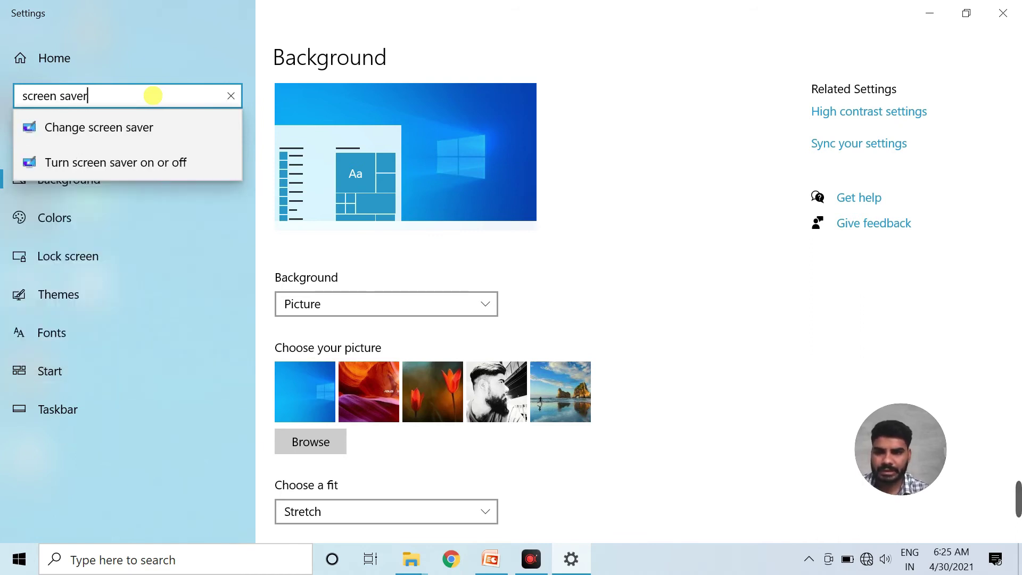
click(109, 134)
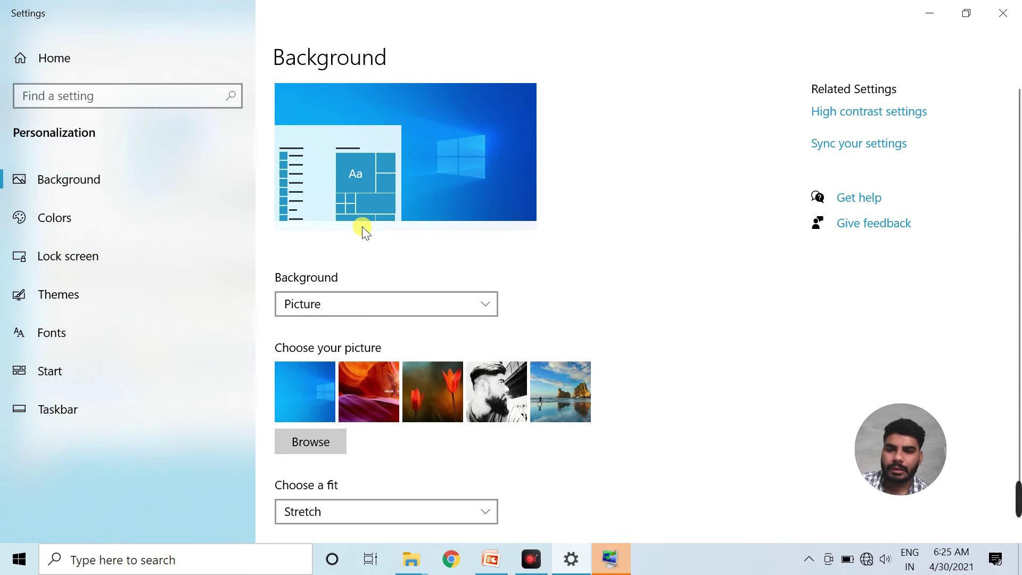
Choose Ribbons from the Screen saver list and preview it full-screen.
click(611, 559)
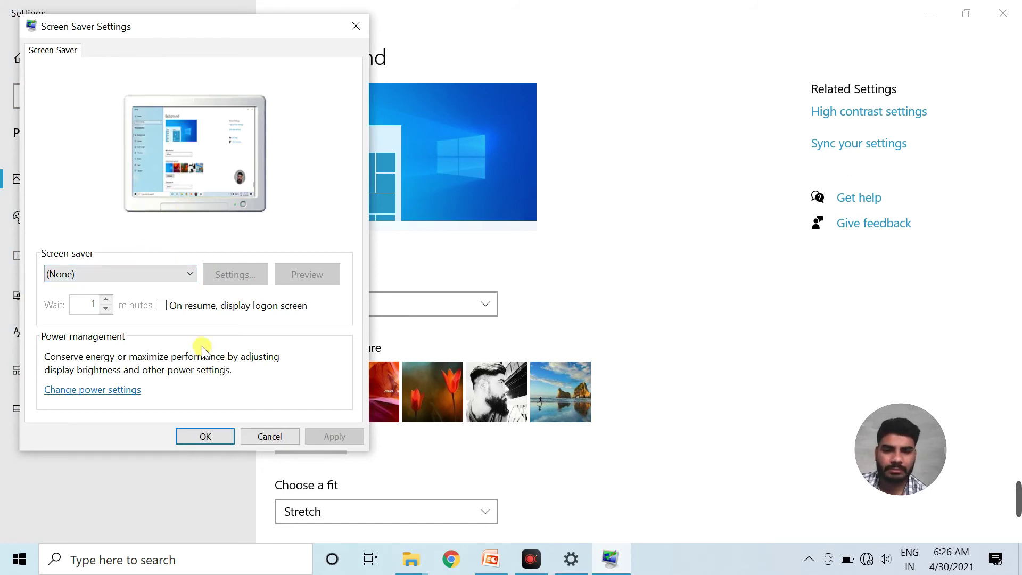
click(193, 276)
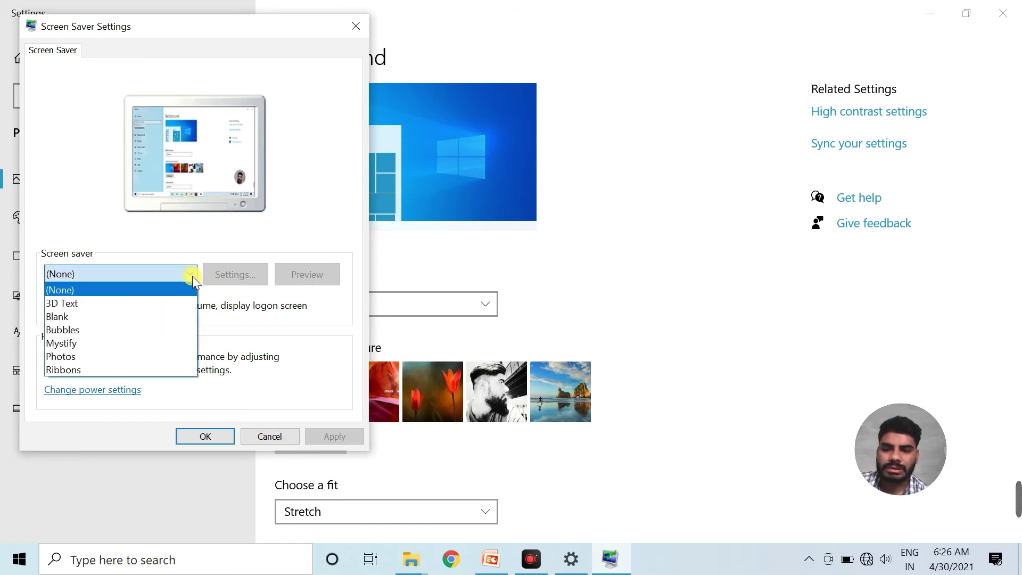
click(110, 367)
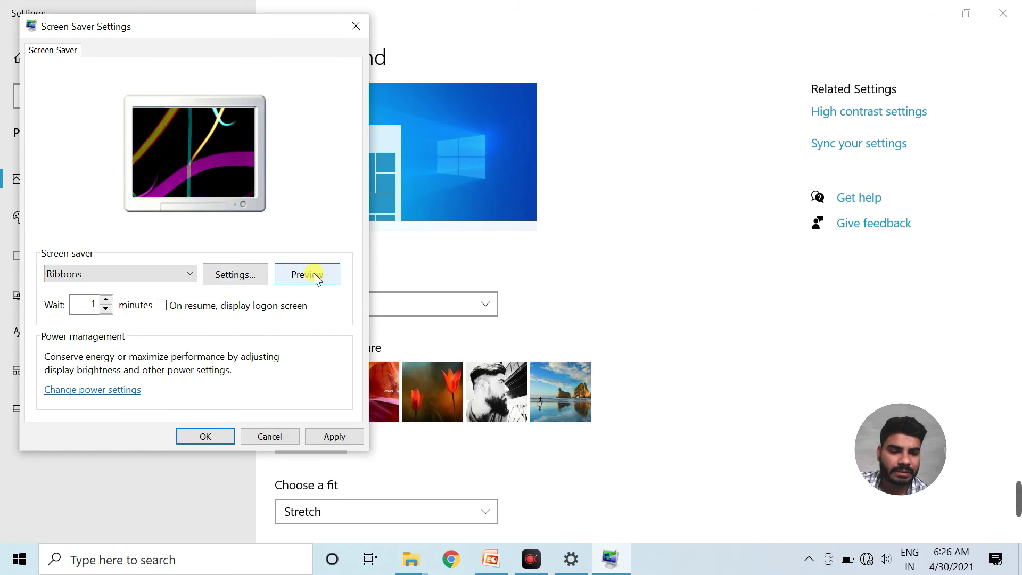
click(315, 278)
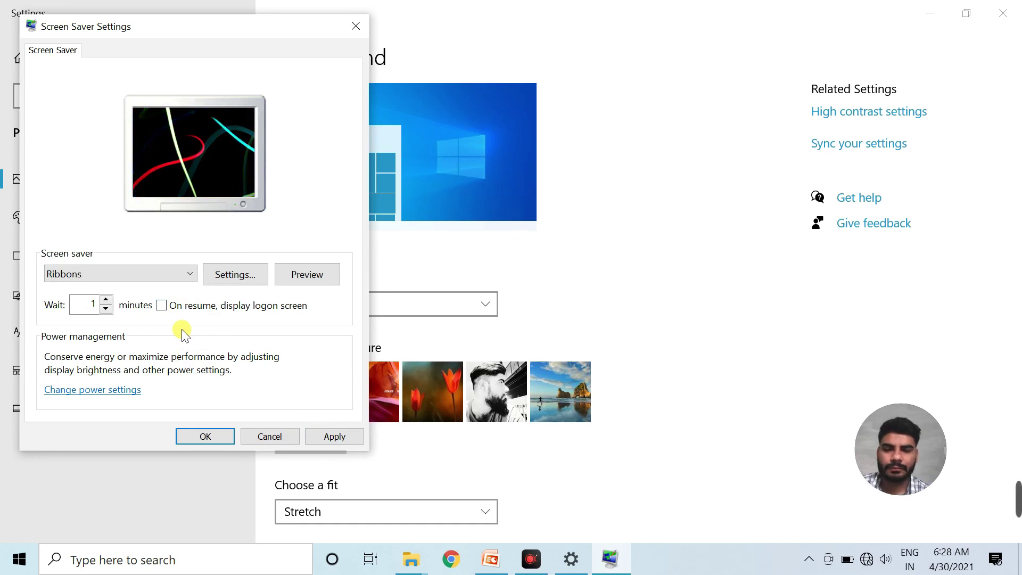
Apply the Ribbons screen saver and confirm with OK.
click(326, 432)
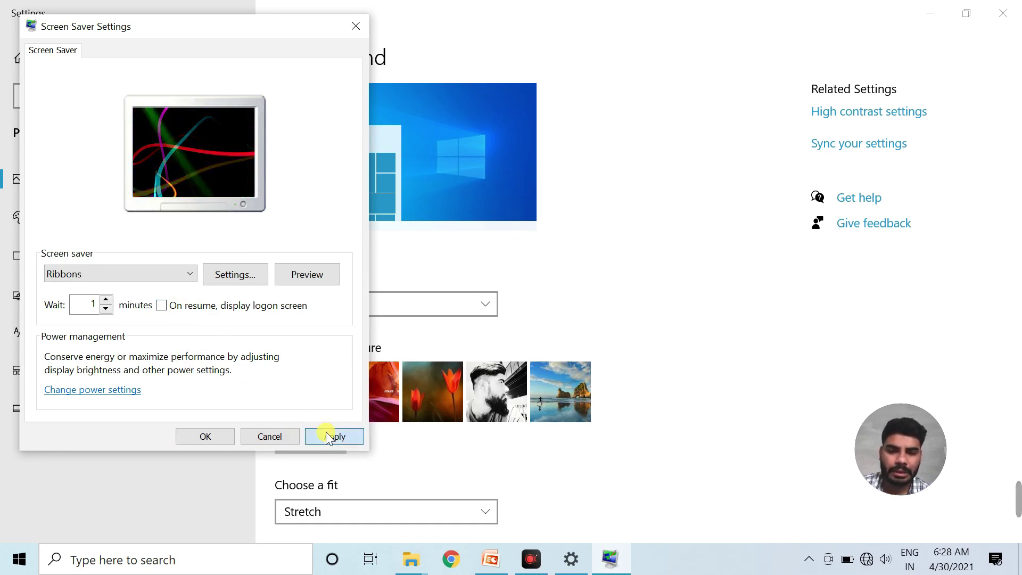
click(212, 431)
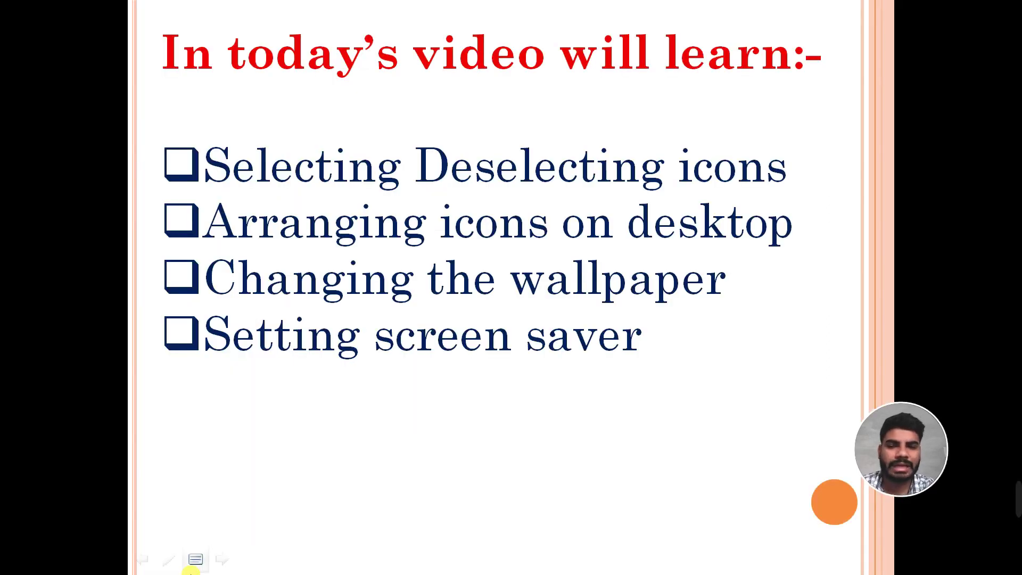